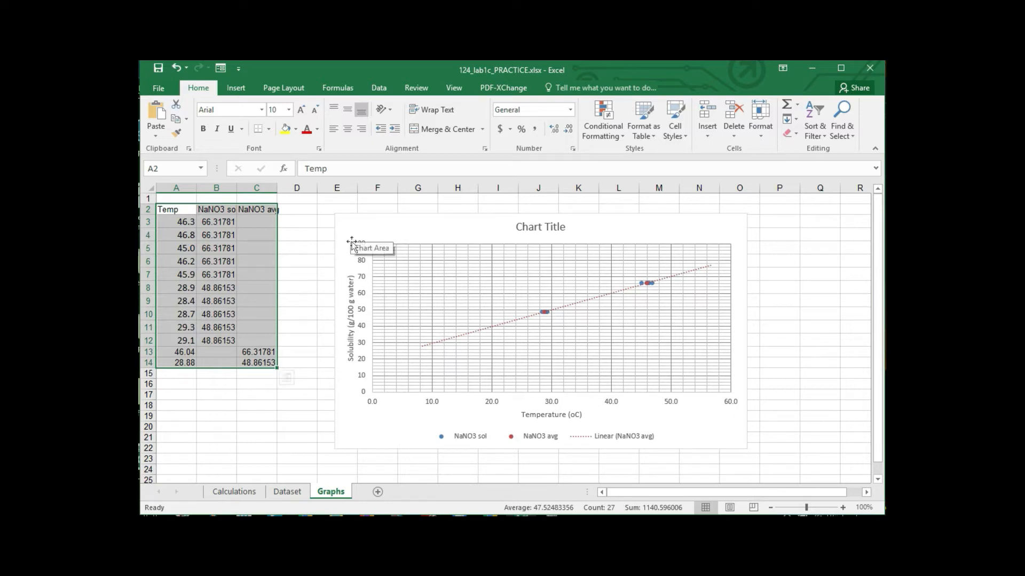
# - Set the minimum bound of the chart's vertical solubility axis to 20
pyautogui.doubleClick(360, 342)
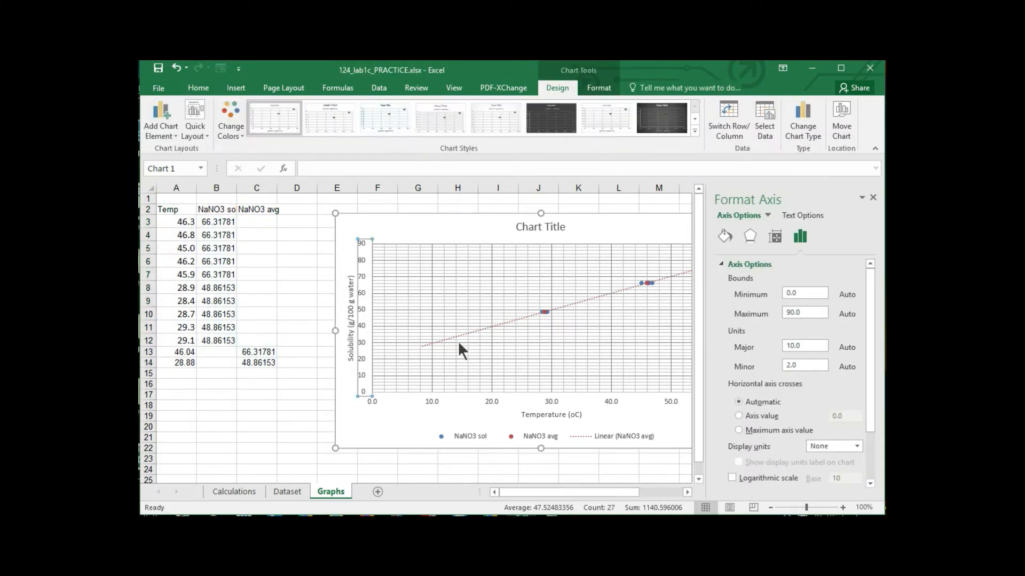
pyautogui.click(807, 346)
pyautogui.click(805, 293)
pyautogui.write('20')
pyautogui.press('Return')
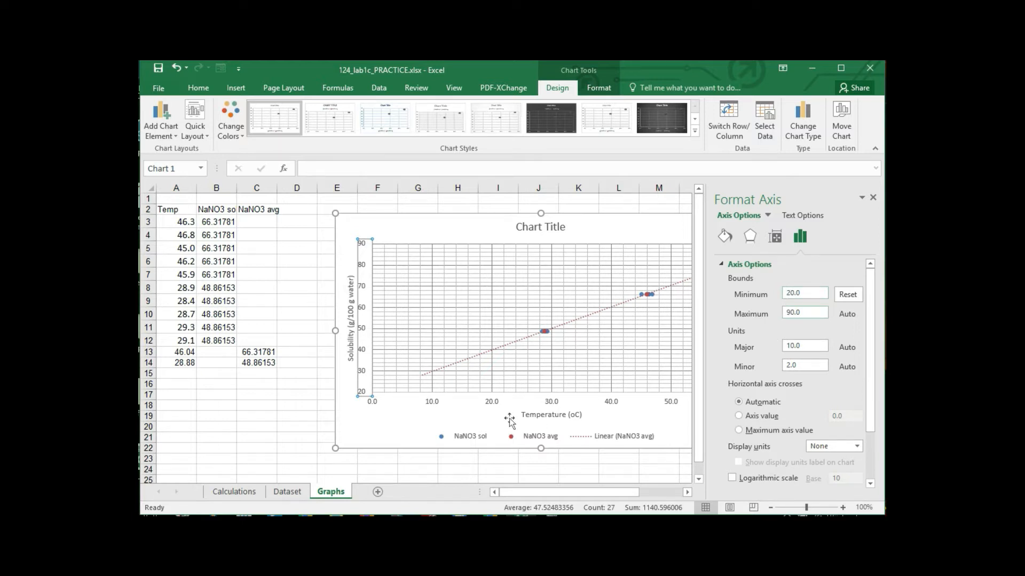
# - Set the maximum bound of the chart's horizontal temperature axis to 70
pyautogui.click(493, 404)
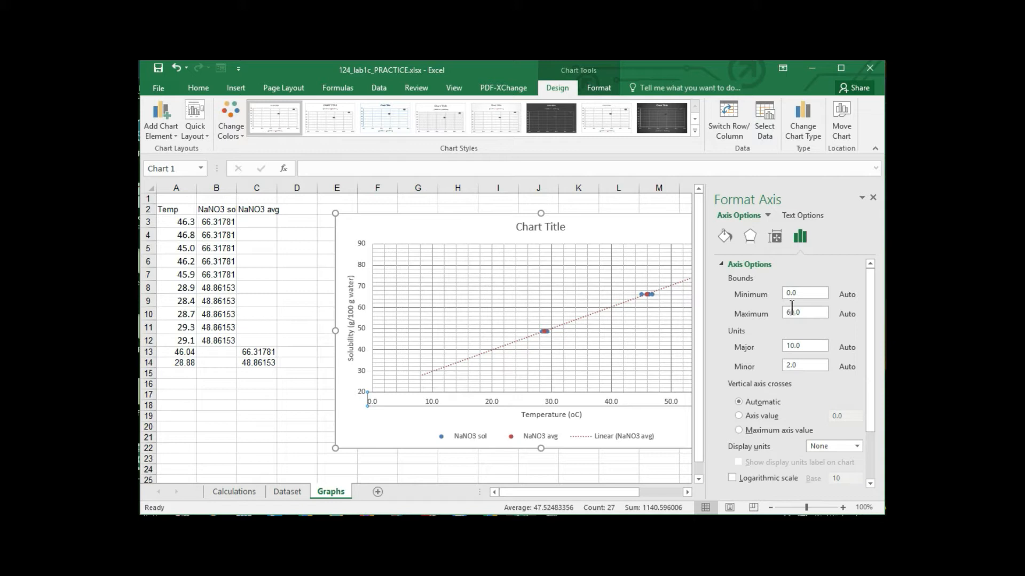
pyautogui.click(874, 198)
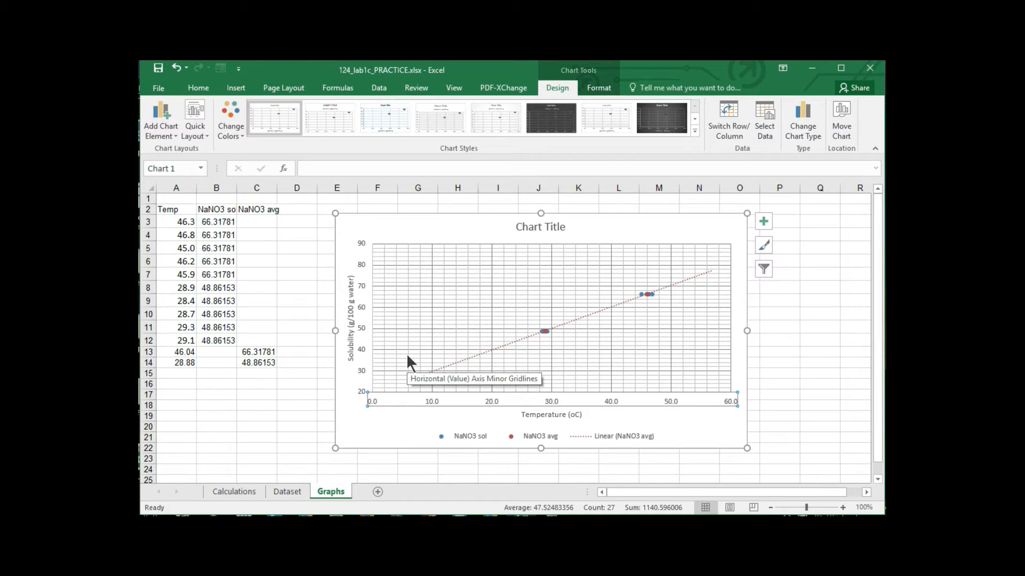
pyautogui.doubleClick(552, 402)
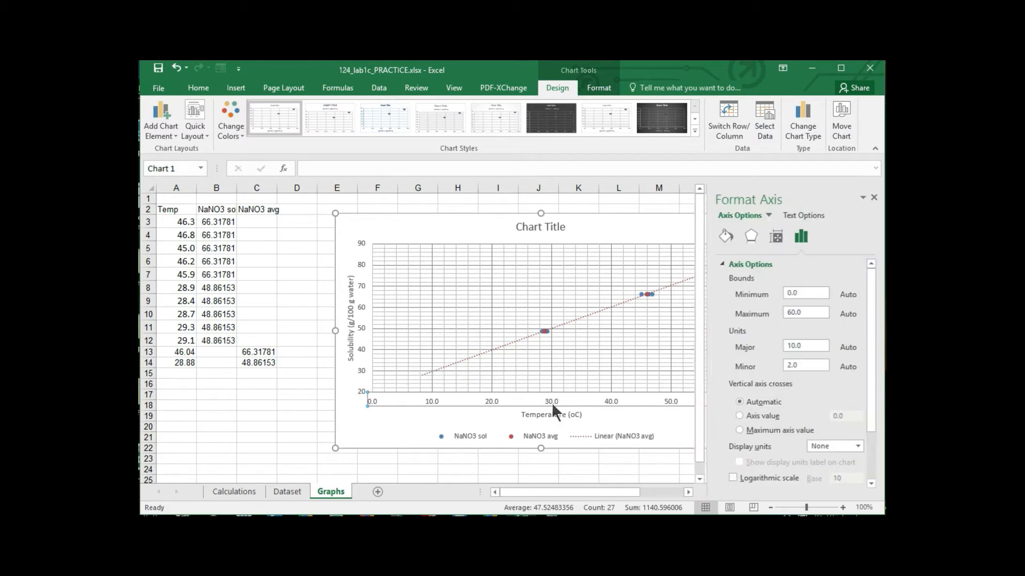
pyautogui.doubleClick(812, 312)
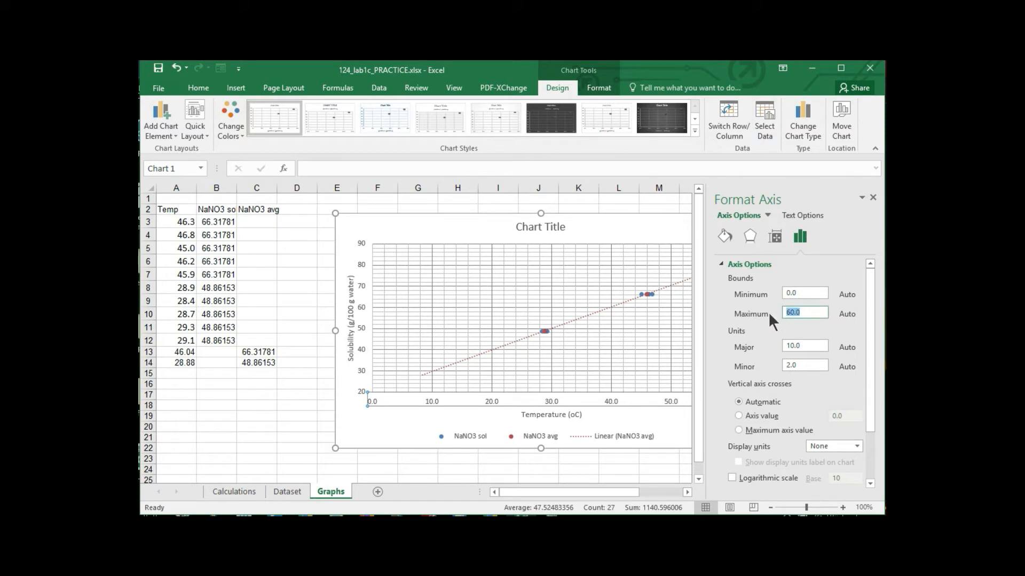
pyautogui.write('70')
pyautogui.press('Return')
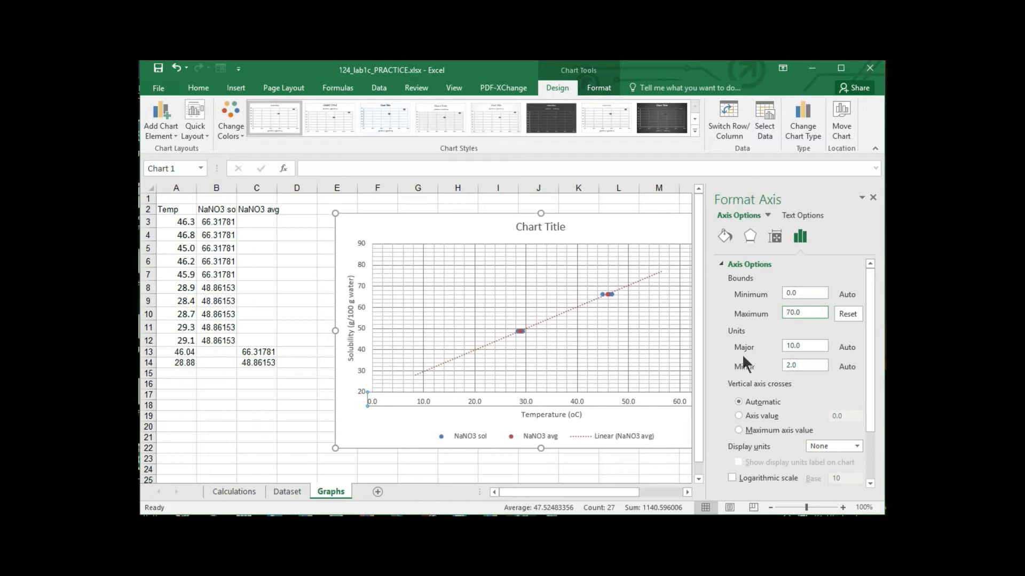
pyautogui.moveTo(530, 494); pyautogui.dragTo(573, 498)
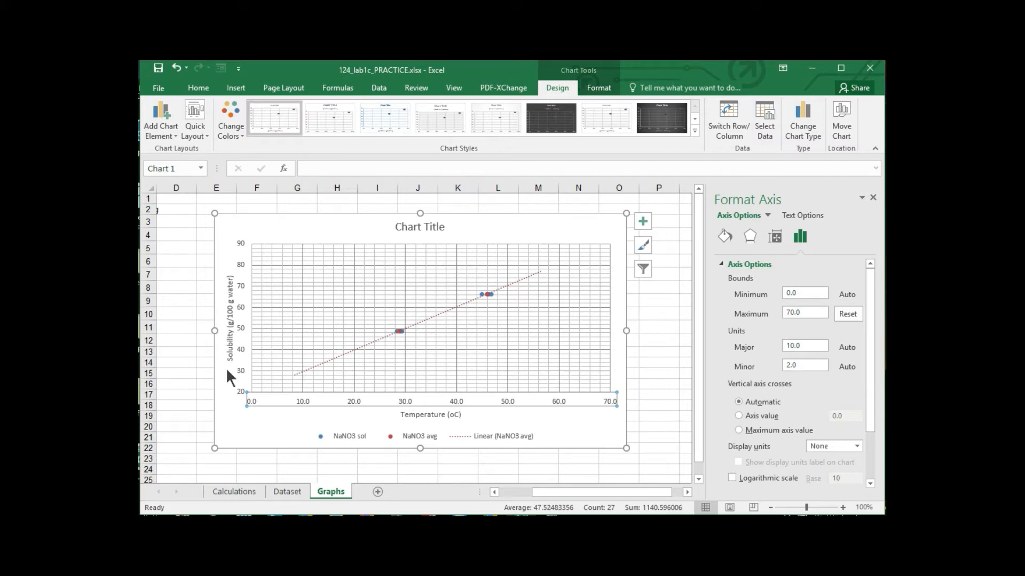
# - Review the line formatting options of the major gridlines and the bounds and units of the horizontal axis
pyautogui.click(641, 224)
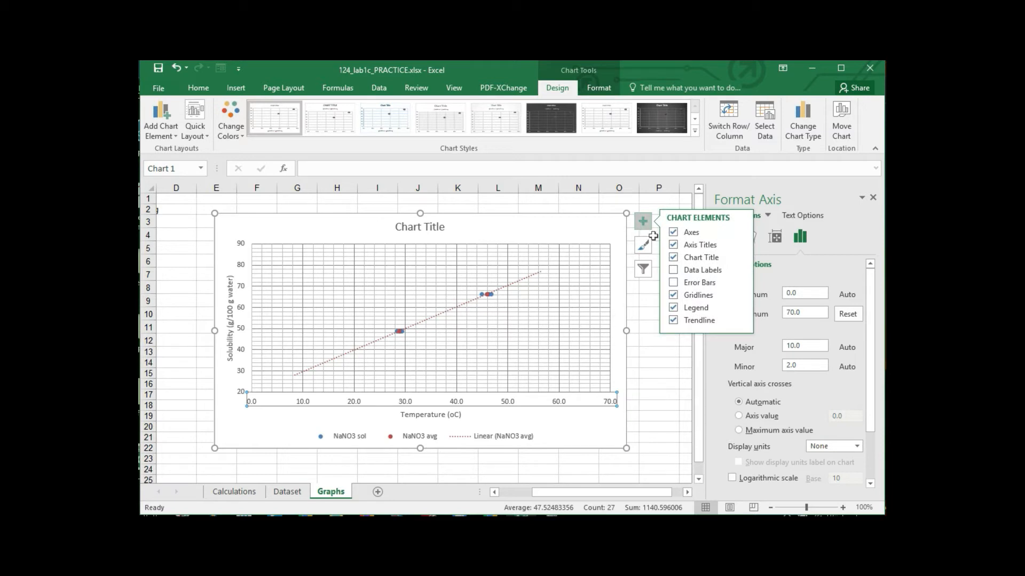
pyautogui.click(739, 294)
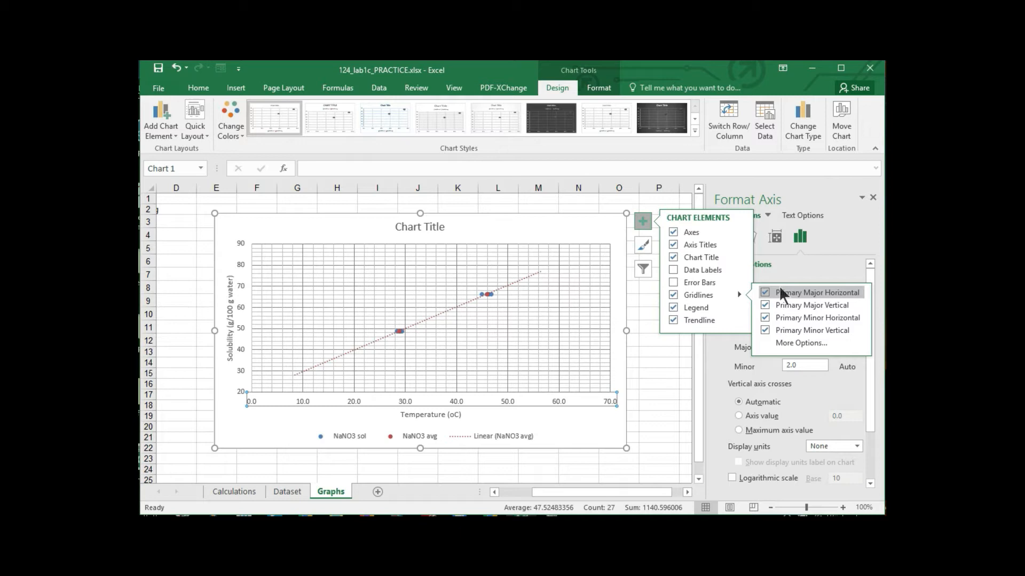
pyautogui.click(793, 342)
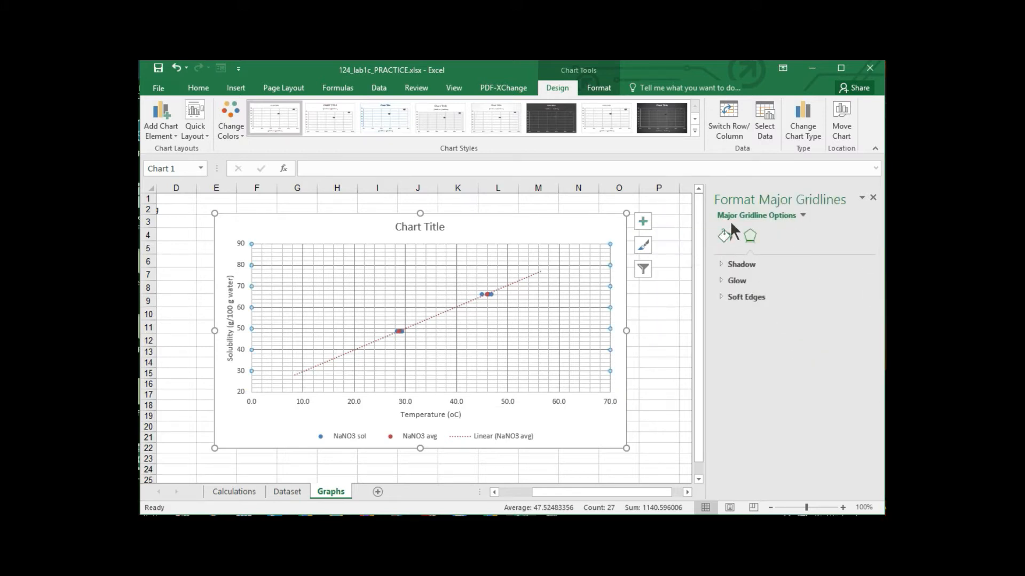
pyautogui.click(725, 237)
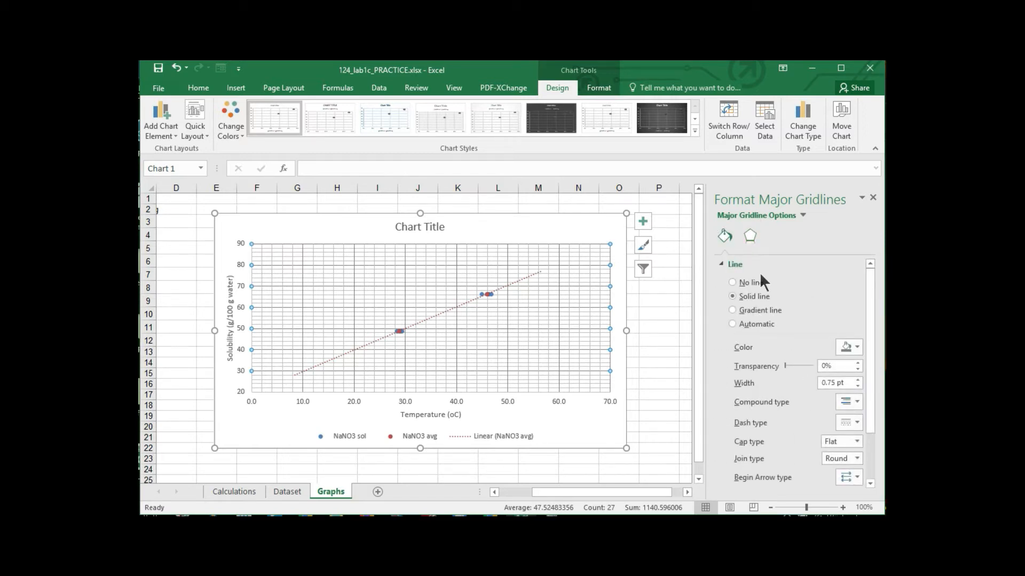
pyautogui.click(555, 407)
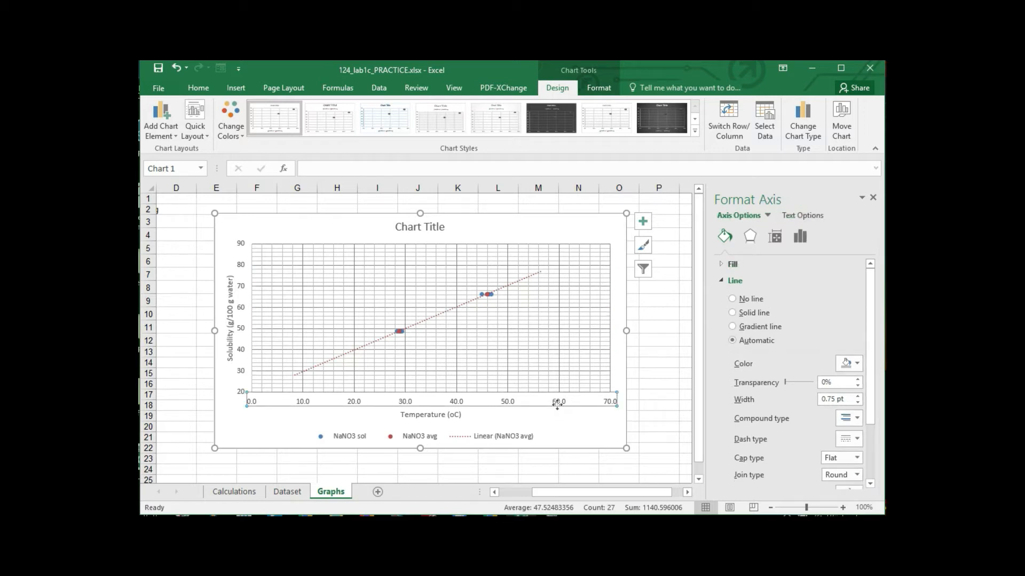
pyautogui.click(799, 236)
pyautogui.click(745, 265)
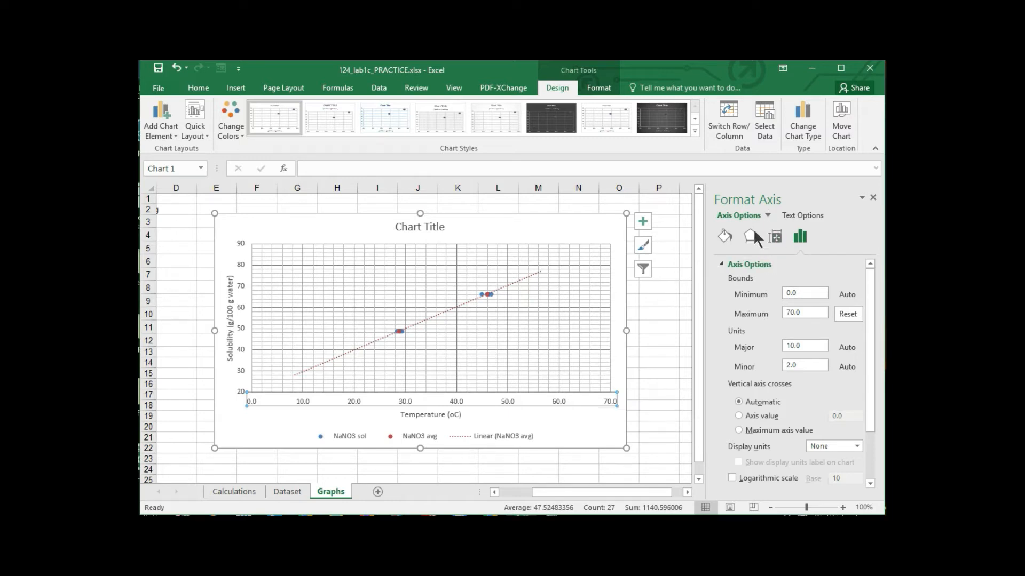
# - Try a lighter grey on the vertical minor gridlines and return them to the darker grey
pyautogui.click(547, 366)
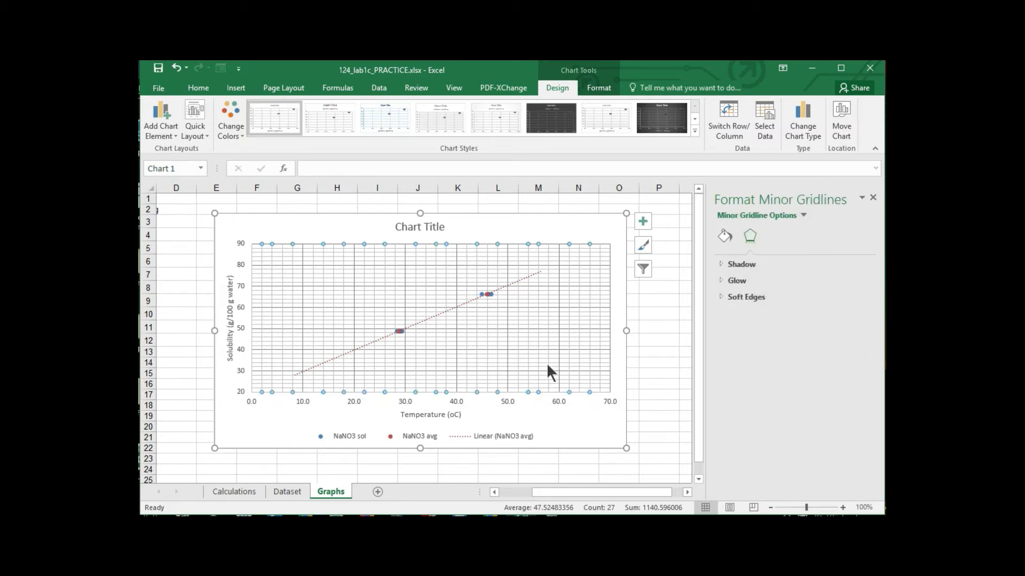
pyautogui.click(725, 235)
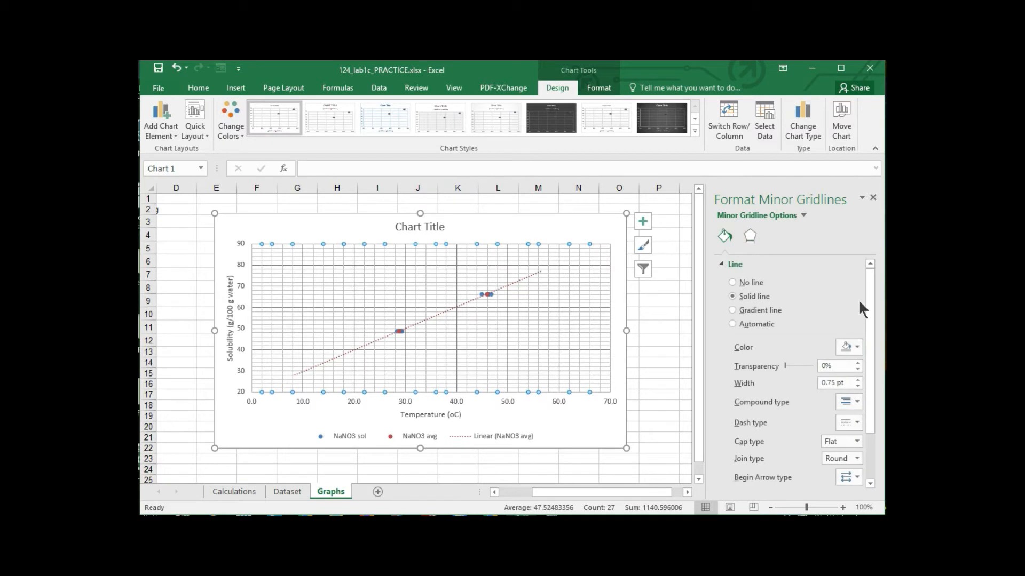
pyautogui.click(856, 344)
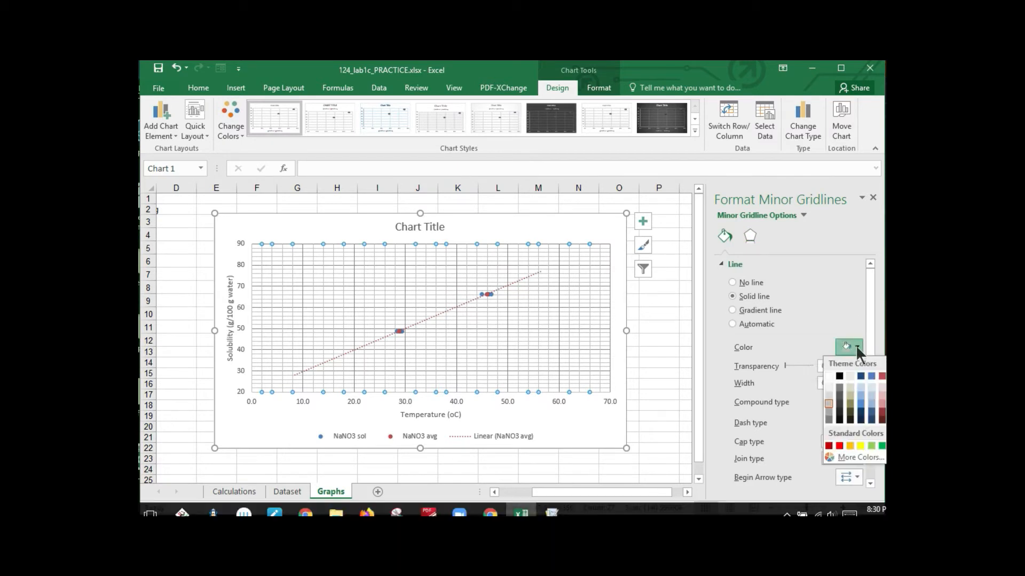
pyautogui.click(835, 382)
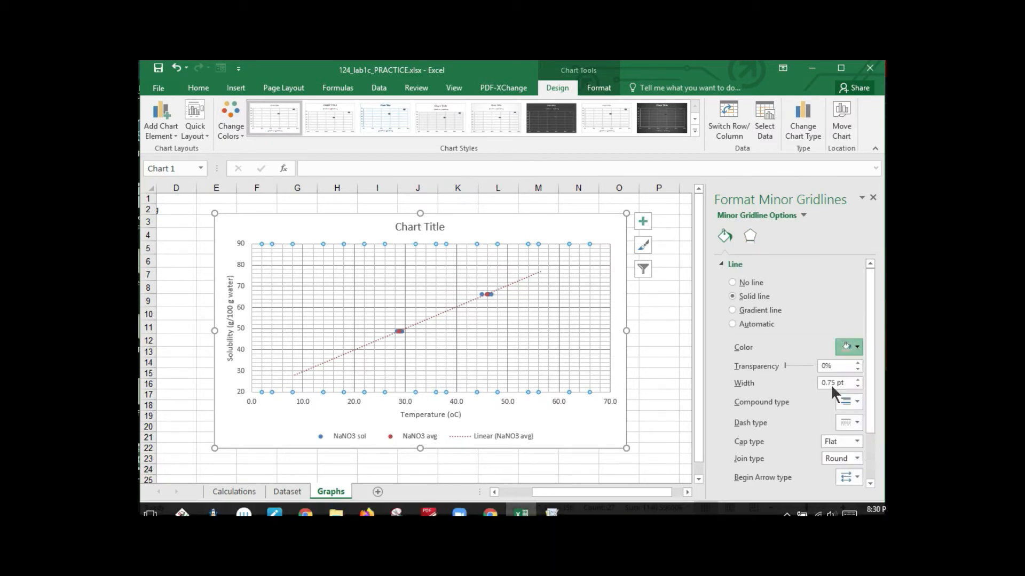
pyautogui.click(856, 347)
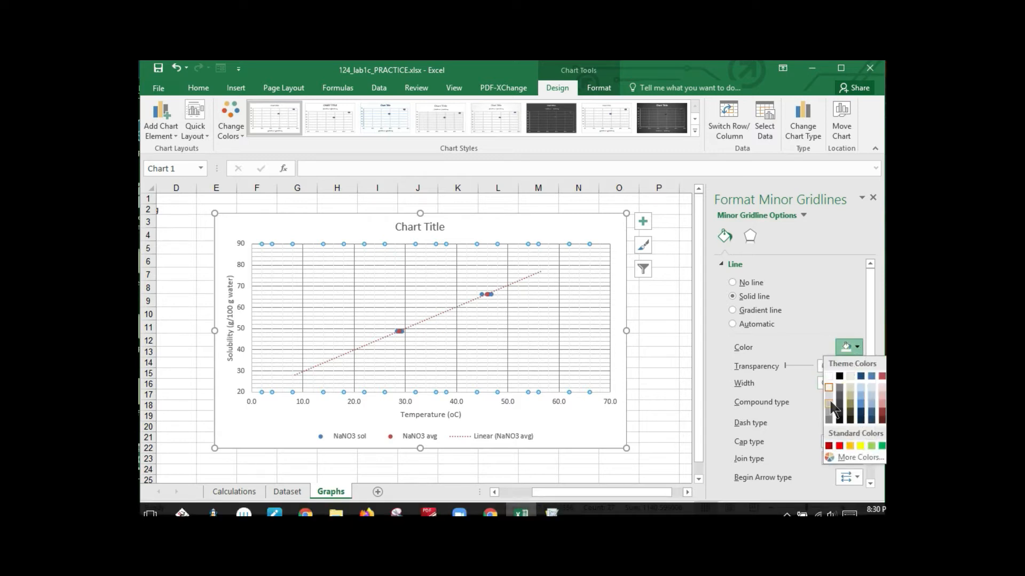
pyautogui.click(828, 401)
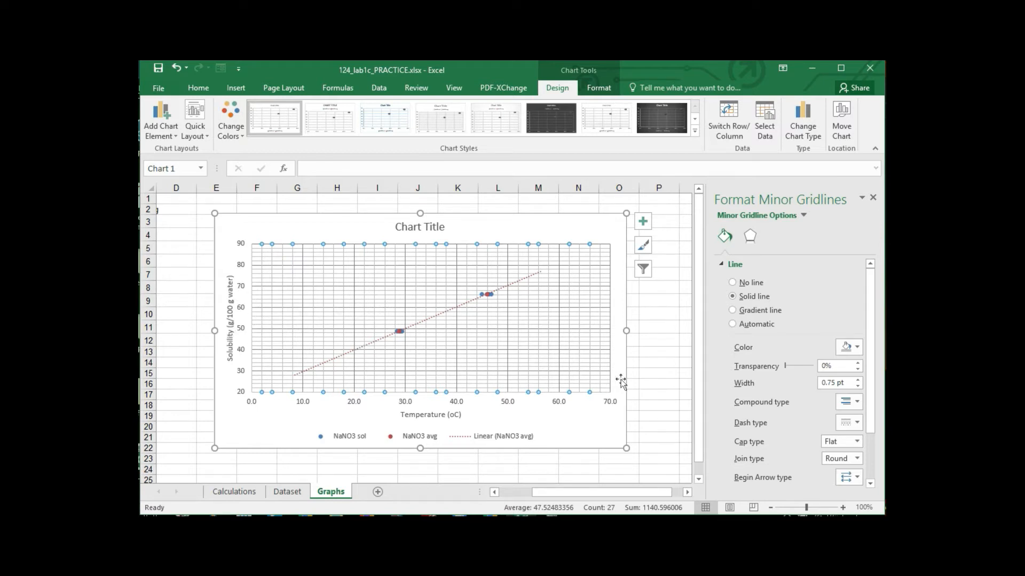
pyautogui.click(608, 439)
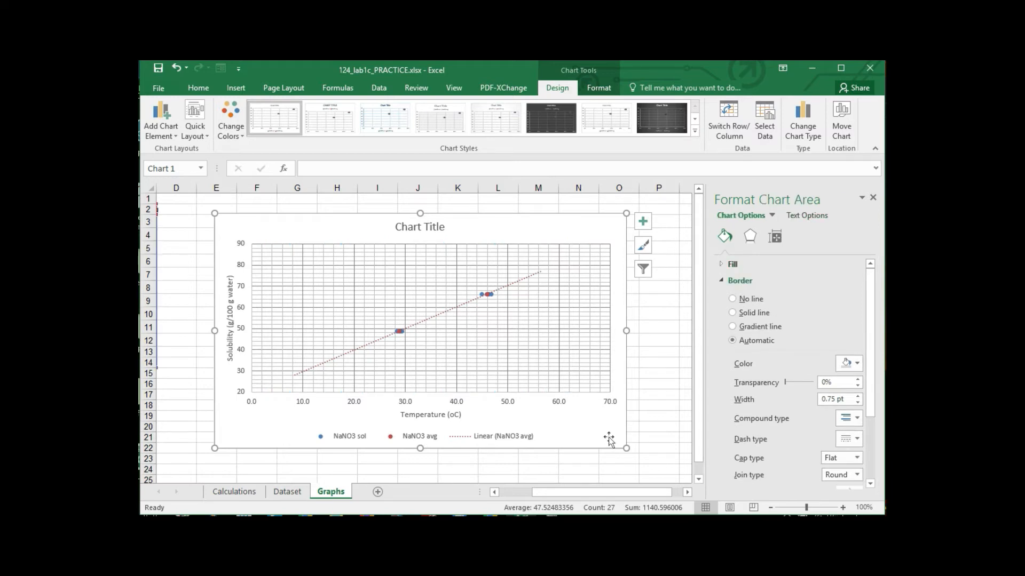
pyautogui.click(873, 198)
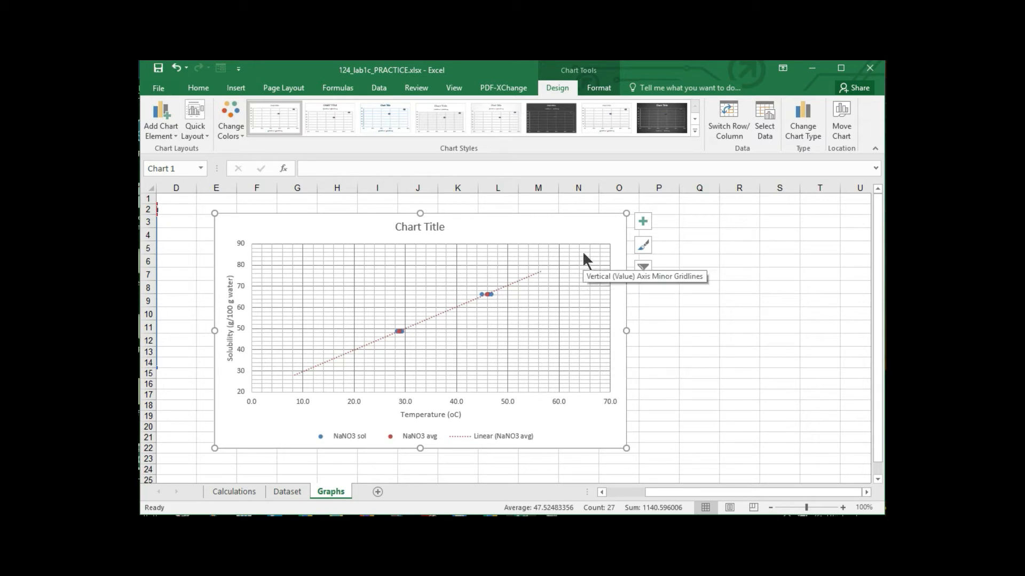
# - Set the NaNO3 avg trendline's forward forecast to 20 periods and make the chart slightly taller
pyautogui.click(530, 276)
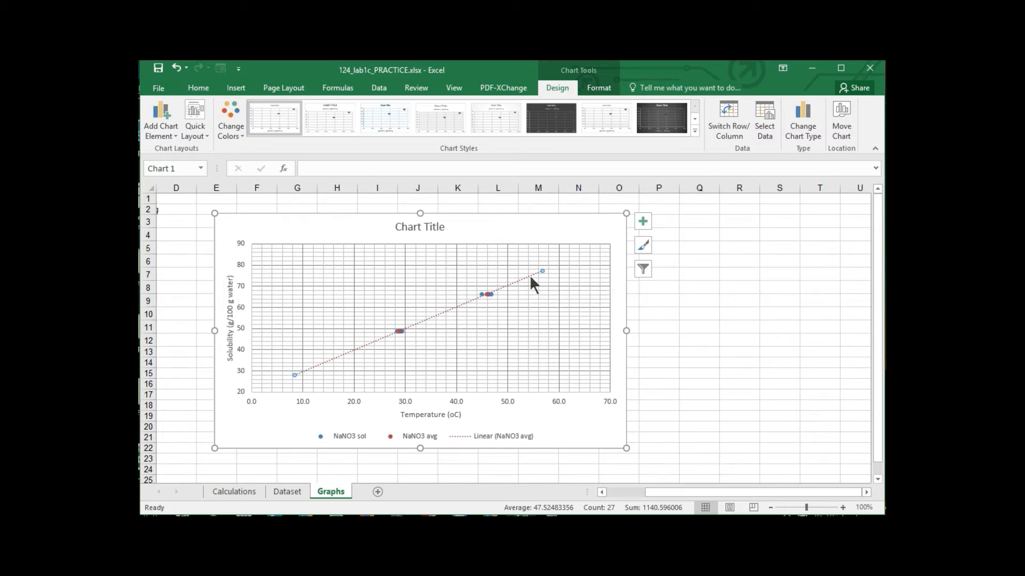
pyautogui.doubleClick(531, 276)
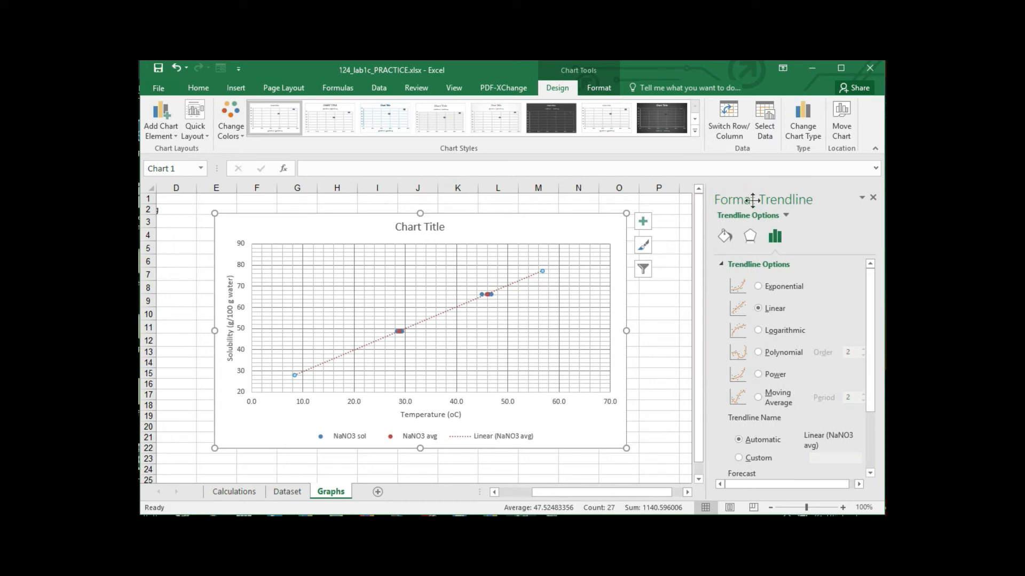
pyautogui.scroll(-4, 806, 392)
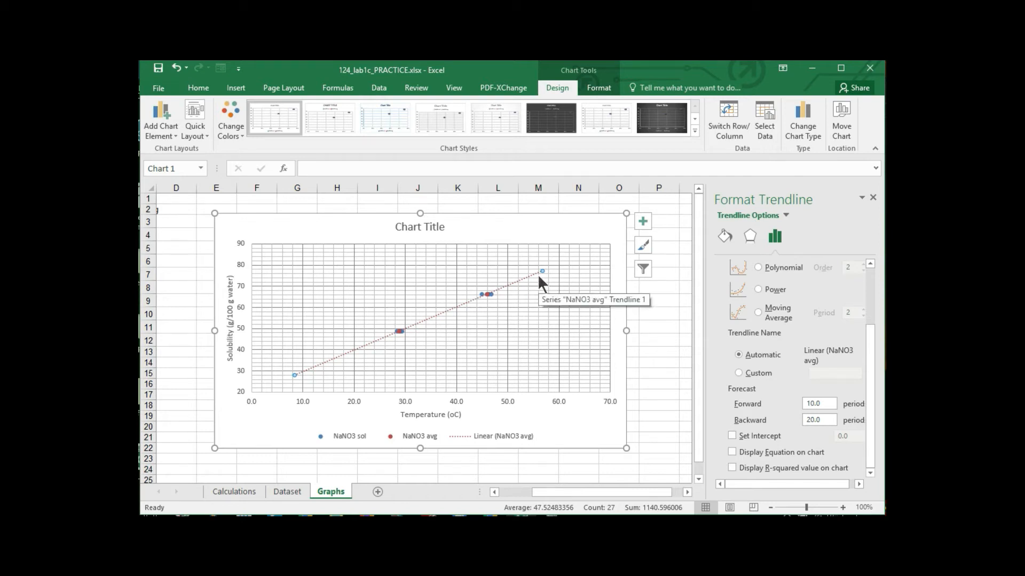
pyautogui.moveTo(825, 407); pyautogui.dragTo(757, 408)
pyautogui.write('20')
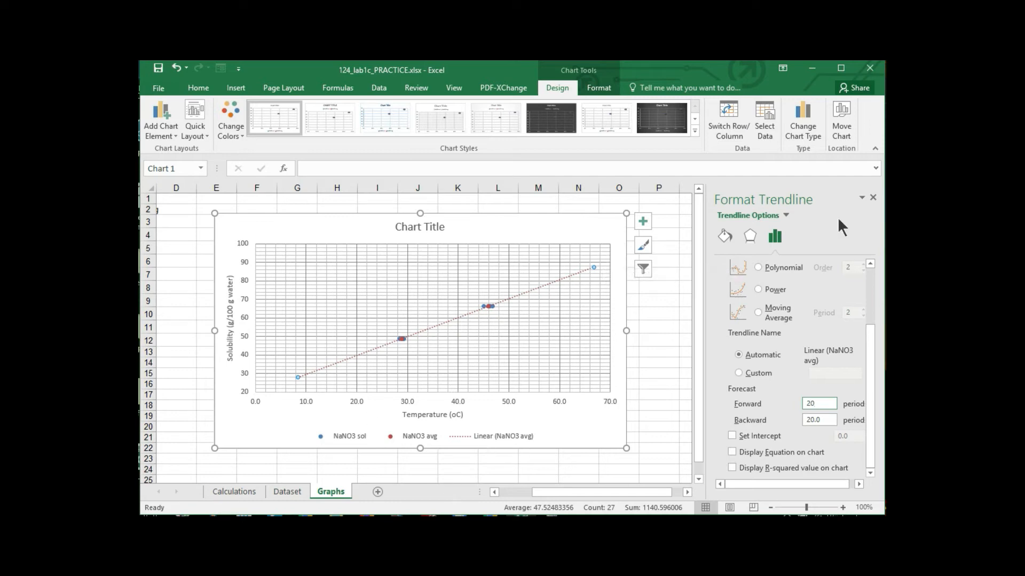
pyautogui.click(873, 198)
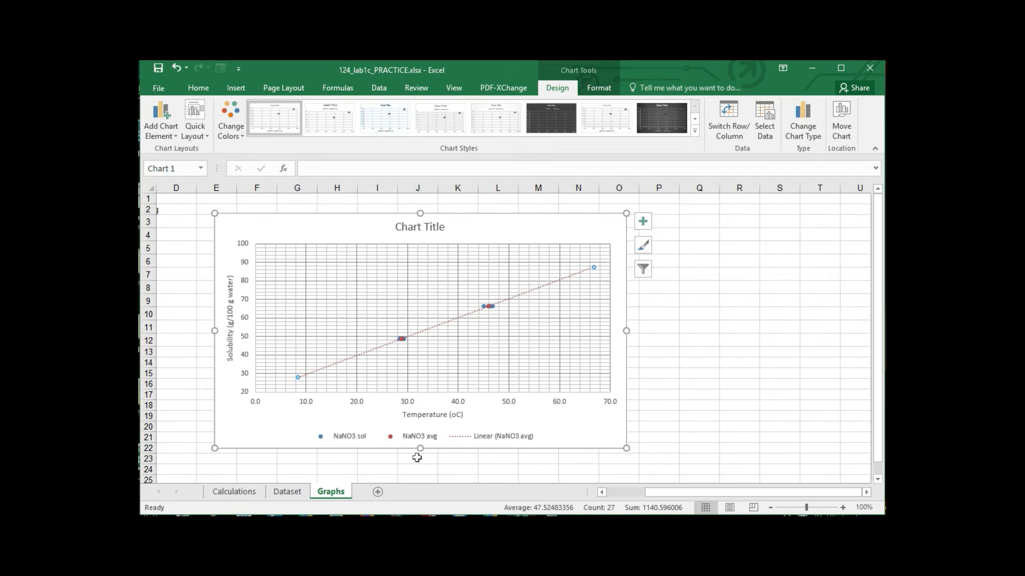
pyautogui.moveTo(420, 448); pyautogui.dragTo(420, 474)
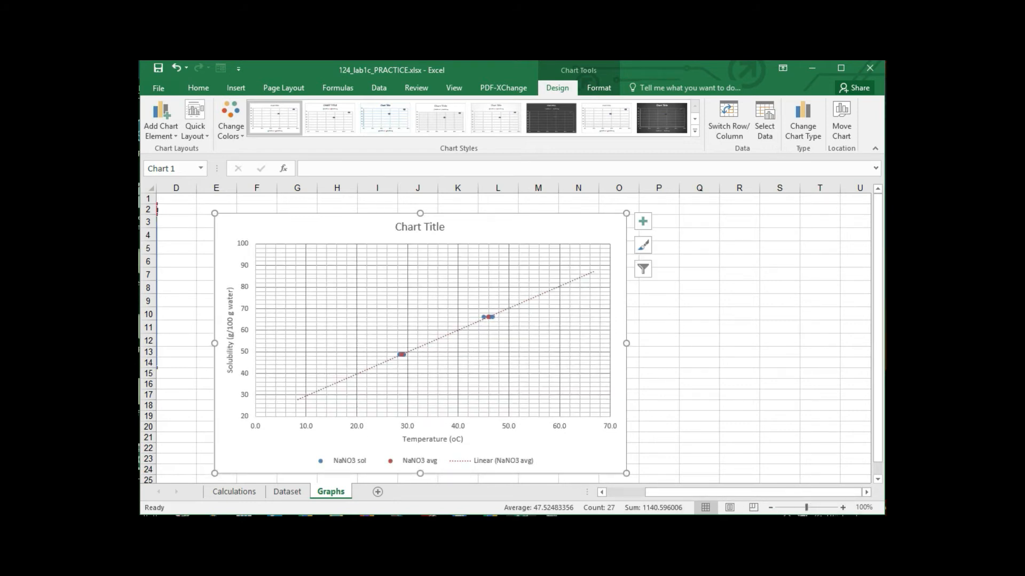
# - Enlarge the worksheet view to 150% to examine the extended trendline against the gridlines
pyautogui.click(843, 508)
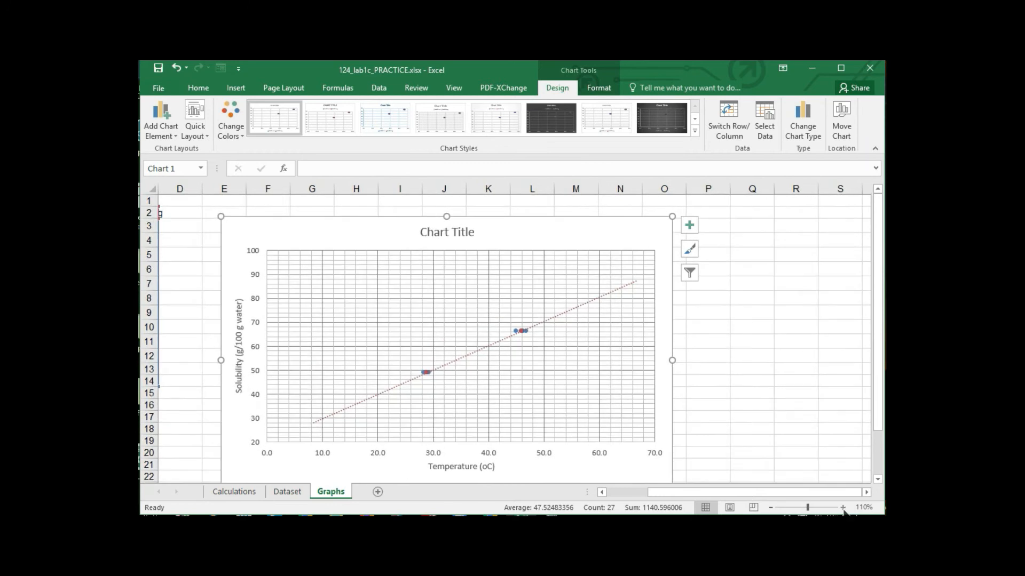
pyautogui.click(843, 507)
pyautogui.click(843, 508)
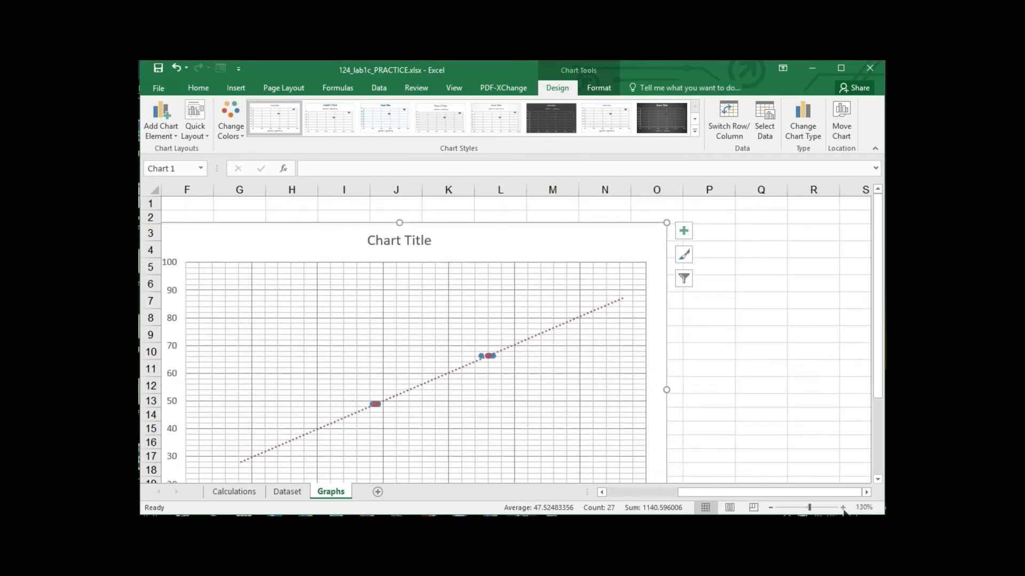
pyautogui.scroll(-1, 748, 366)
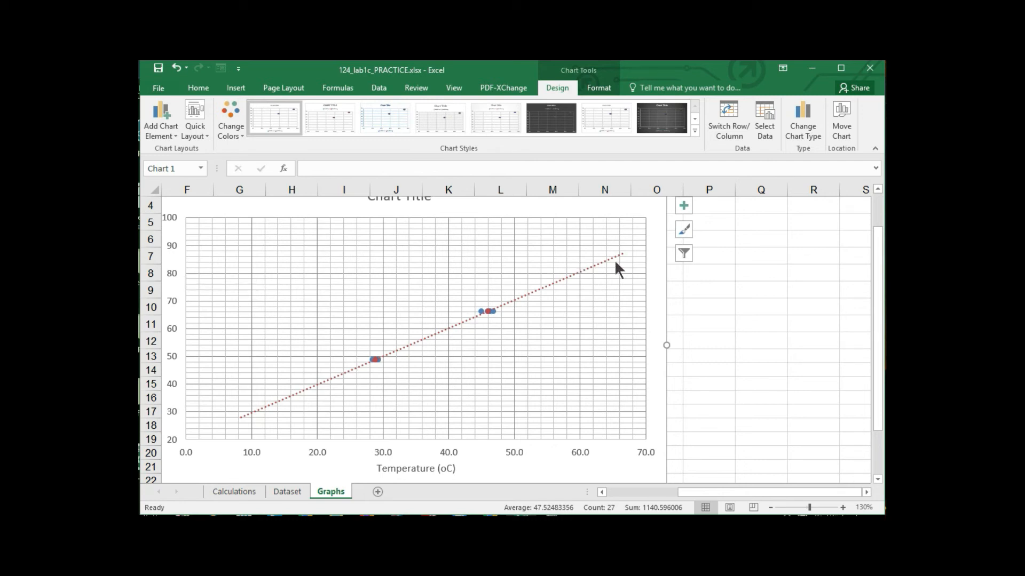
pyautogui.click(842, 507)
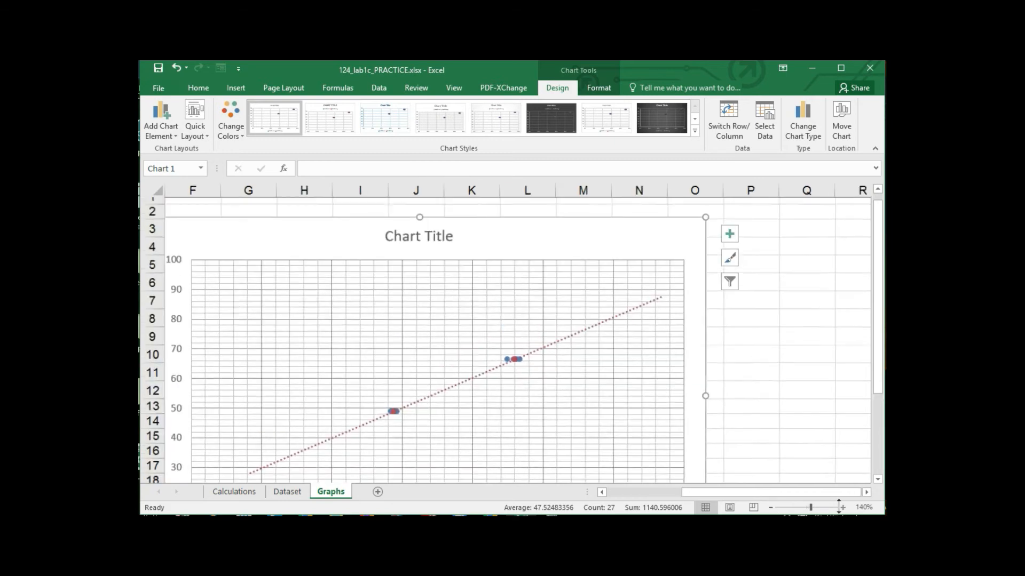
pyautogui.click(842, 507)
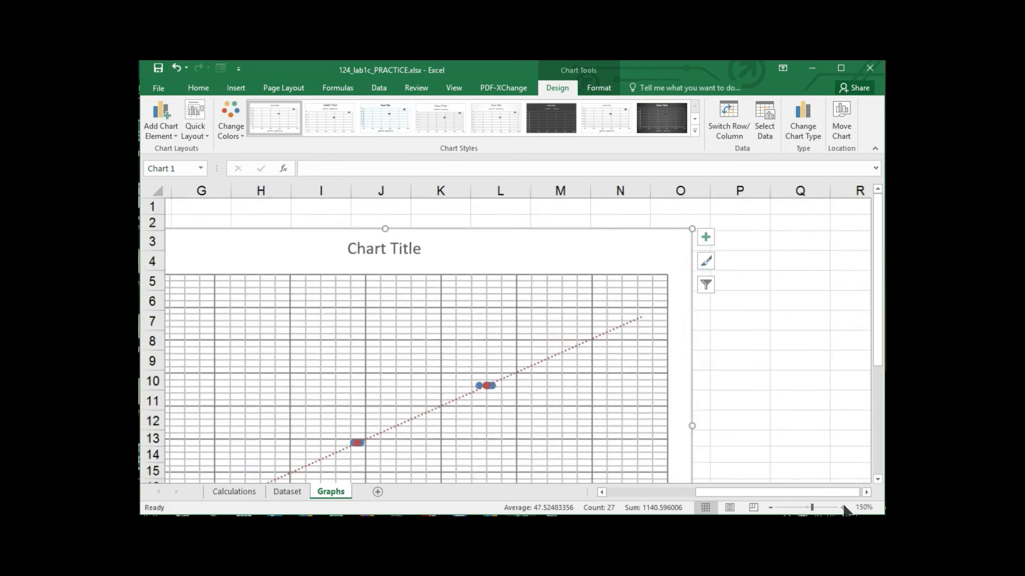
pyautogui.moveTo(738, 487); pyautogui.dragTo(690, 491)
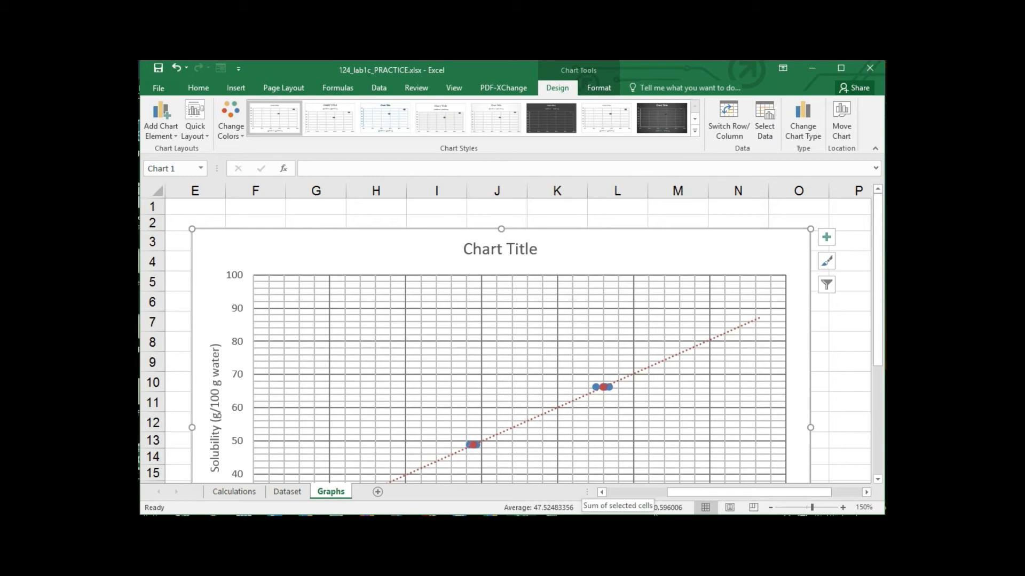
# - Switch to Logger Pro and set the maximum of the graph's solubility axis to 100
pyautogui.hotkey('alt', 'Tab')
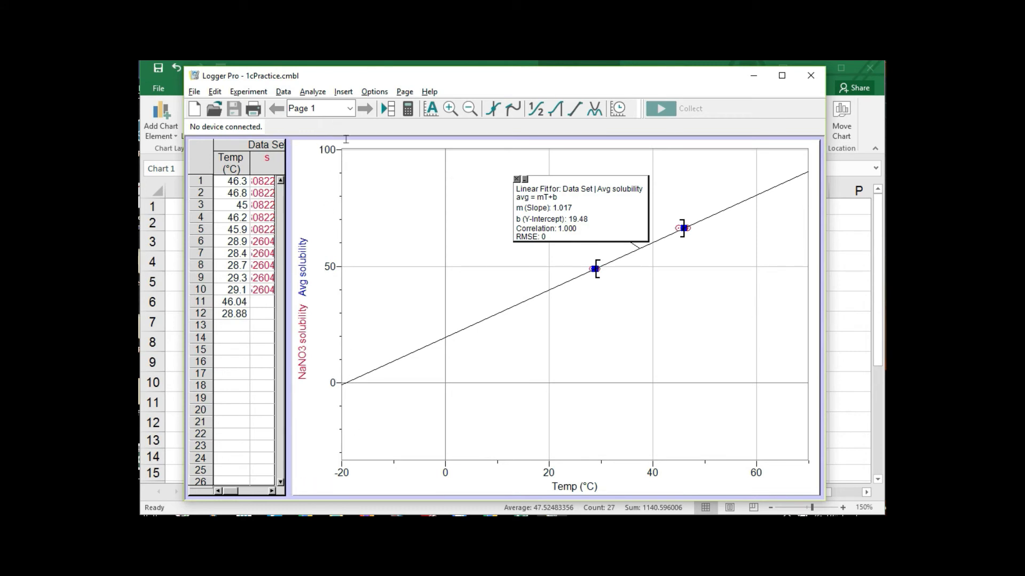
pyautogui.click(330, 149)
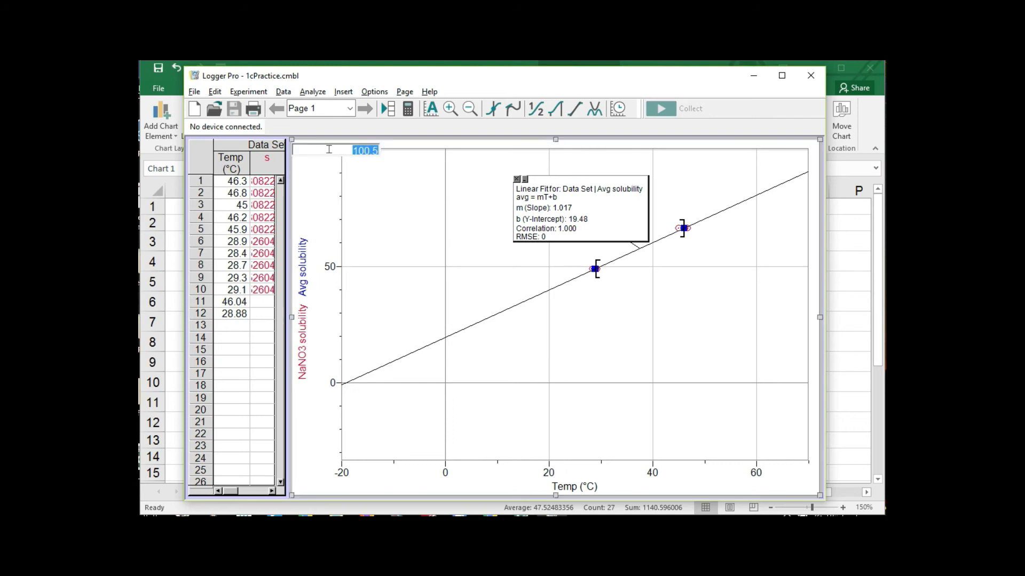
pyautogui.write('100')
pyautogui.press('Return')
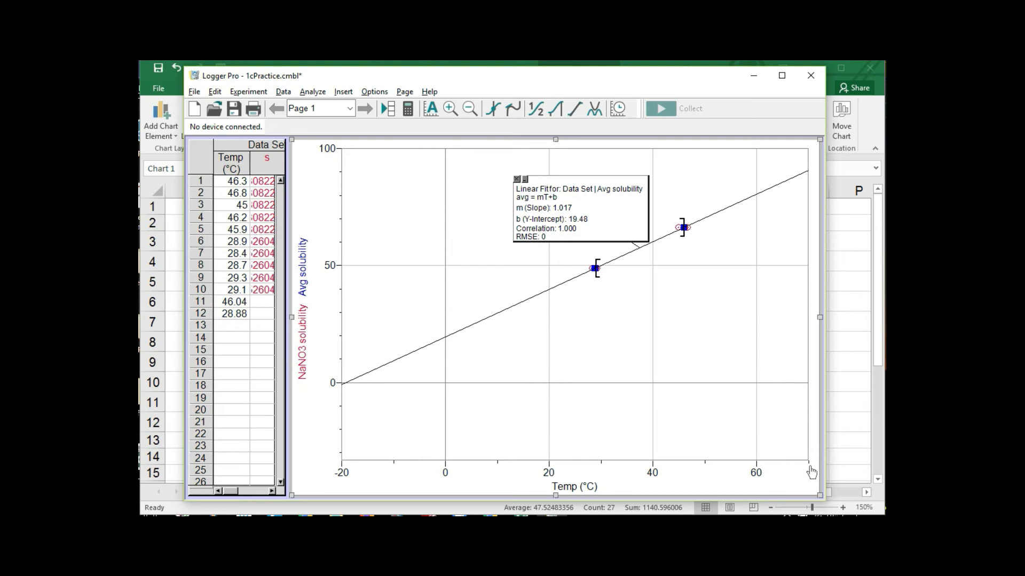
# - Set the Temp axis of the Logger Pro graph to run from 0 to 80 °C
pyautogui.click(756, 473)
pyautogui.write('80')
pyautogui.press('Return')
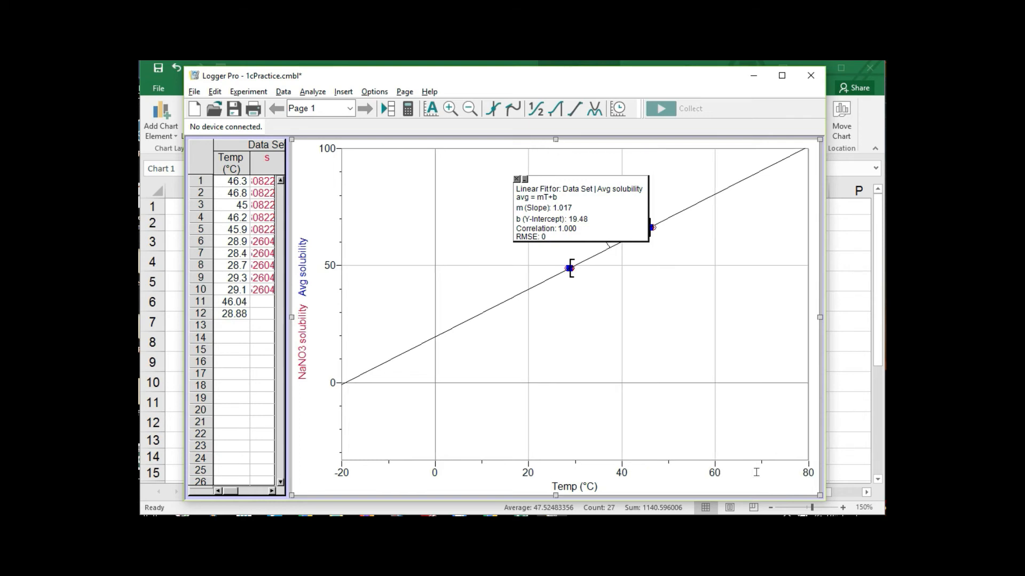
pyautogui.click(342, 473)
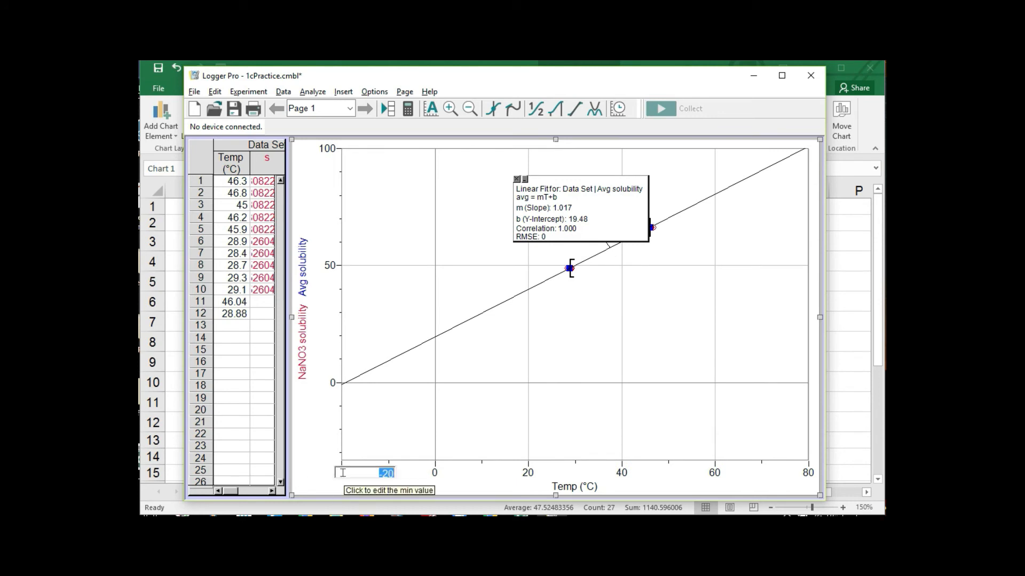
pyautogui.write('0')
pyautogui.press('Return')
# - Set the solubility axis minimum to 0 and move the Linear Fit box off to the side, clear of the line
pyautogui.click(335, 381)
pyautogui.write('0')
pyautogui.press('Return')
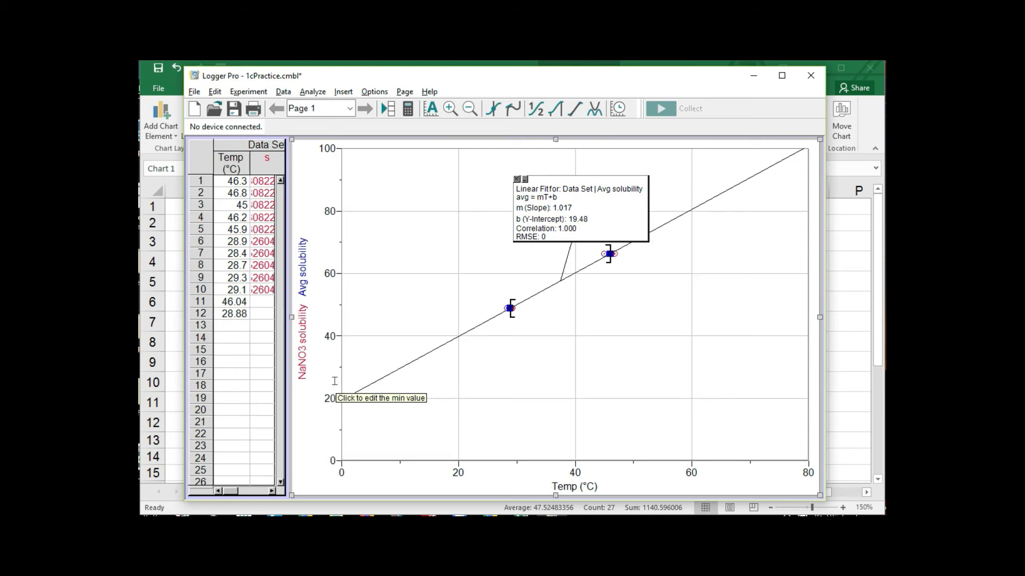
pyautogui.moveTo(552, 187); pyautogui.dragTo(450, 185)
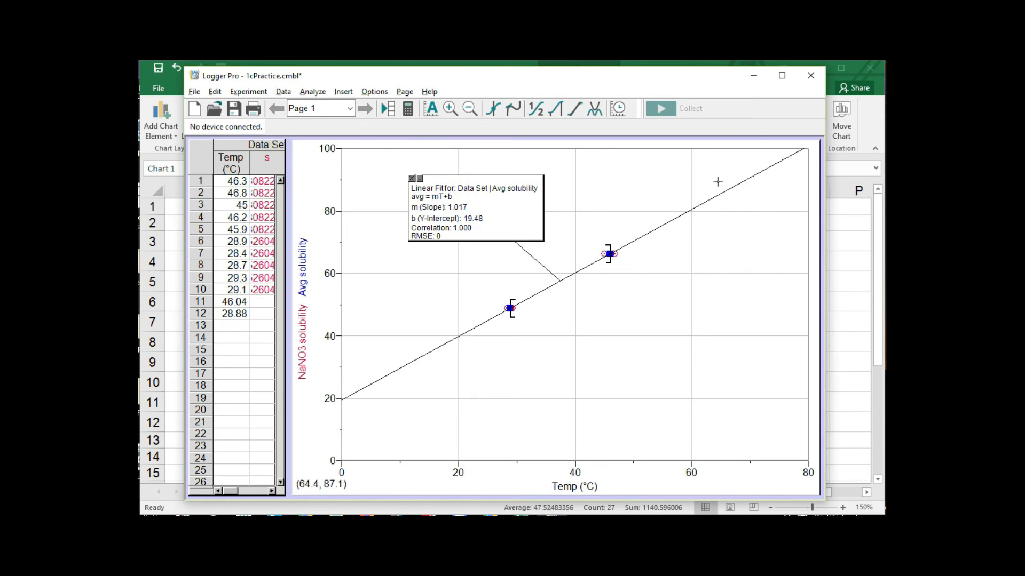
# - Turn on Examine with Interpolate and read the Avg solubility on the fitted line at about 65.7 °C
pyautogui.click(311, 93)
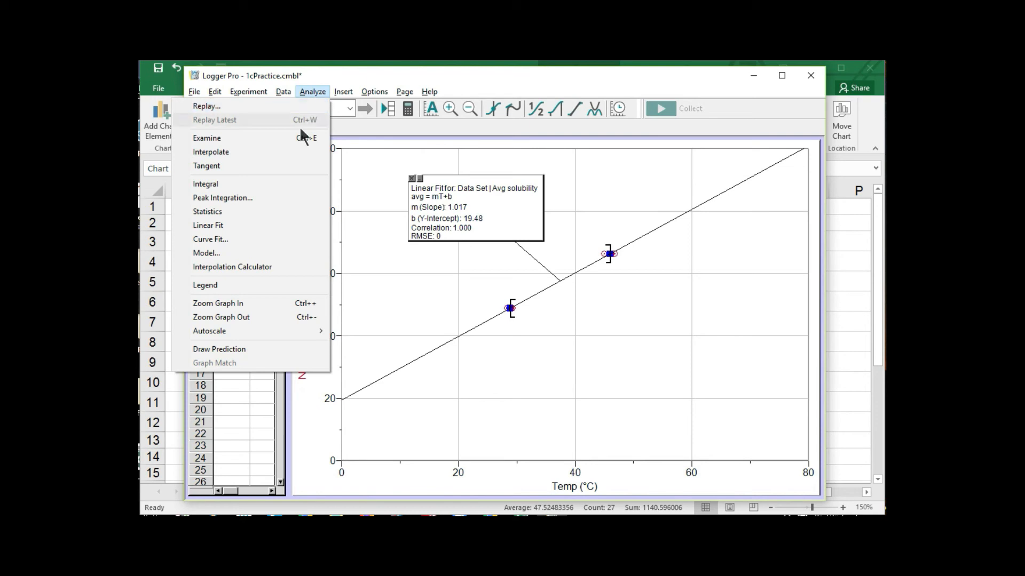
pyautogui.click(216, 138)
pyautogui.click(283, 92)
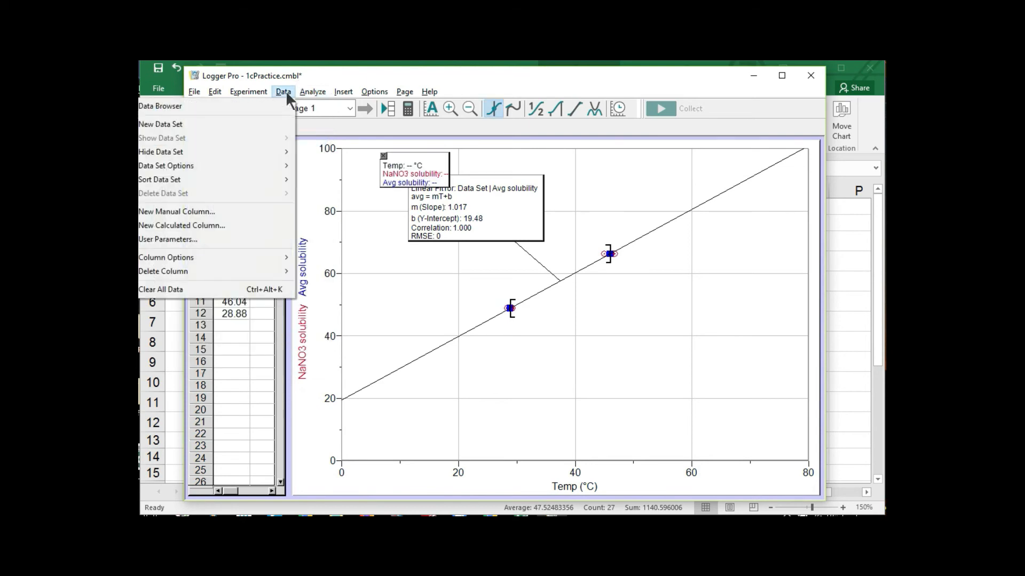
pyautogui.moveTo(305, 92)
pyautogui.click(290, 150)
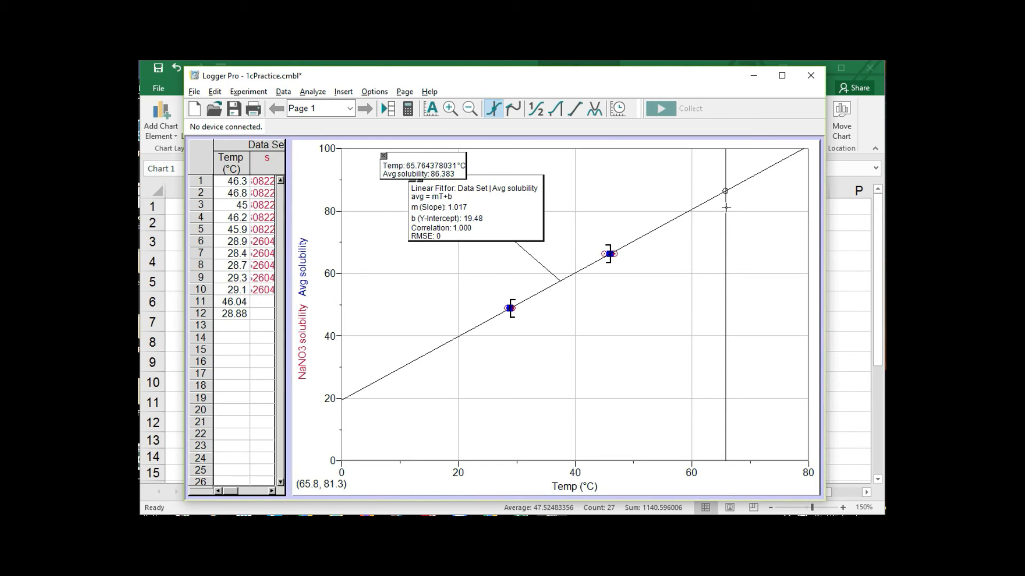
pyautogui.click(725, 191)
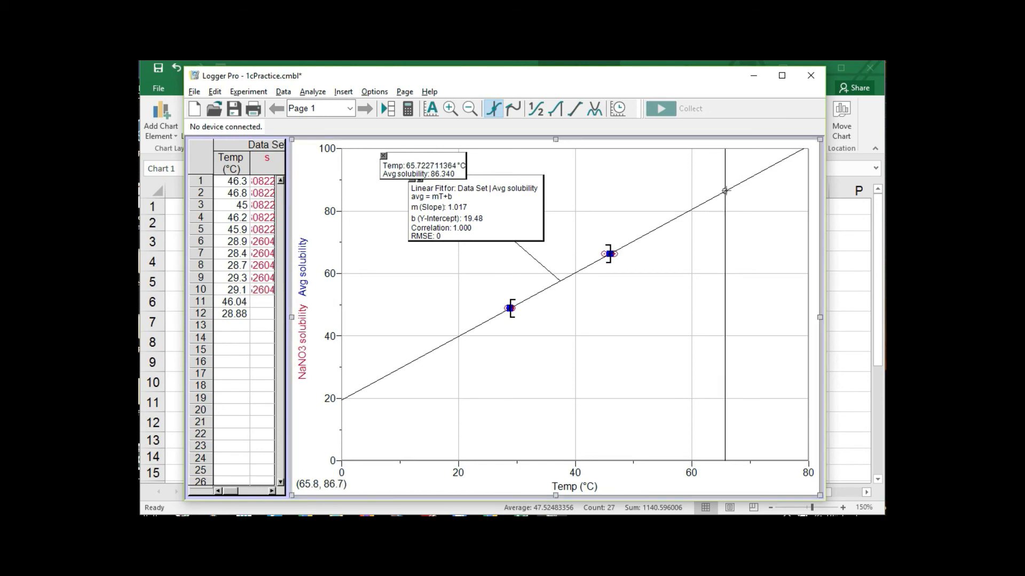